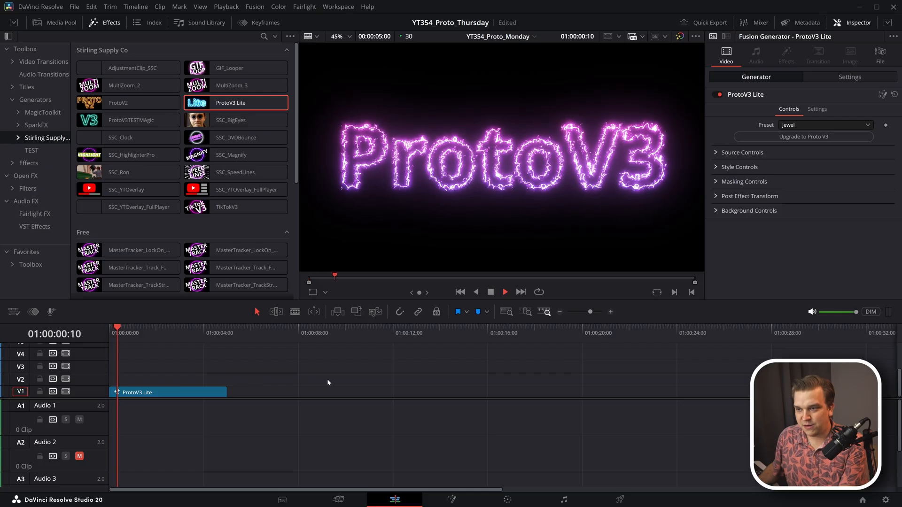
Step: Move the ProtoV3 Lite clip on the timeline from track V1 up to track V2
key(ctrl+equal)
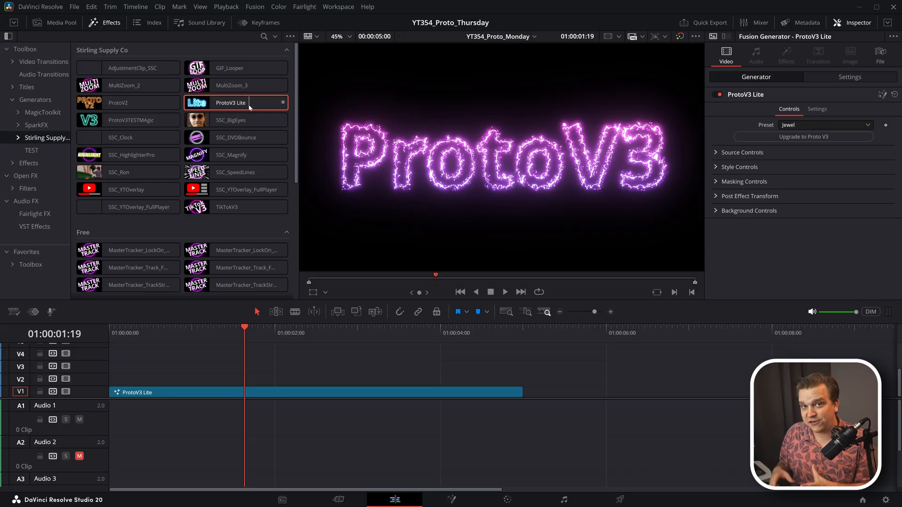
drag(164, 393, 127, 379)
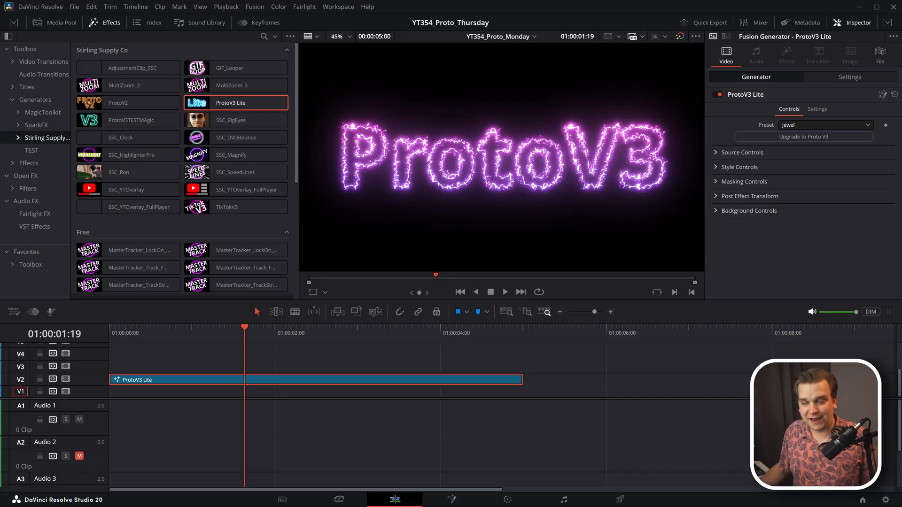
Step: Turn on the Fusion Overlay in the viewer and try moving the ProtoV3 text with its on-screen centre control
click(716, 153)
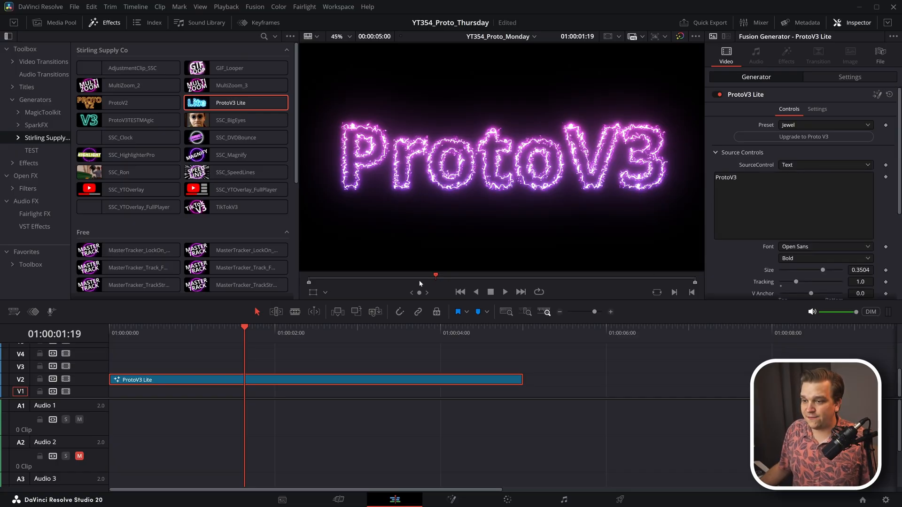
click(325, 293)
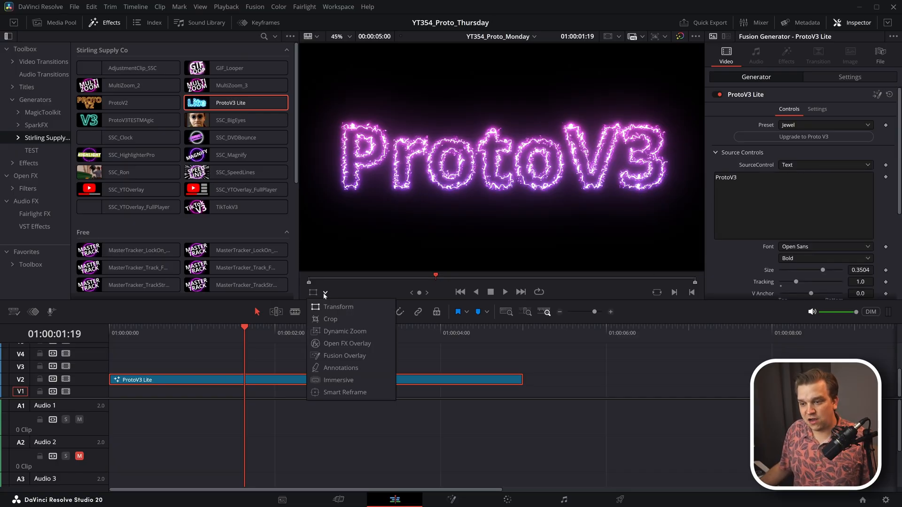
click(330, 356)
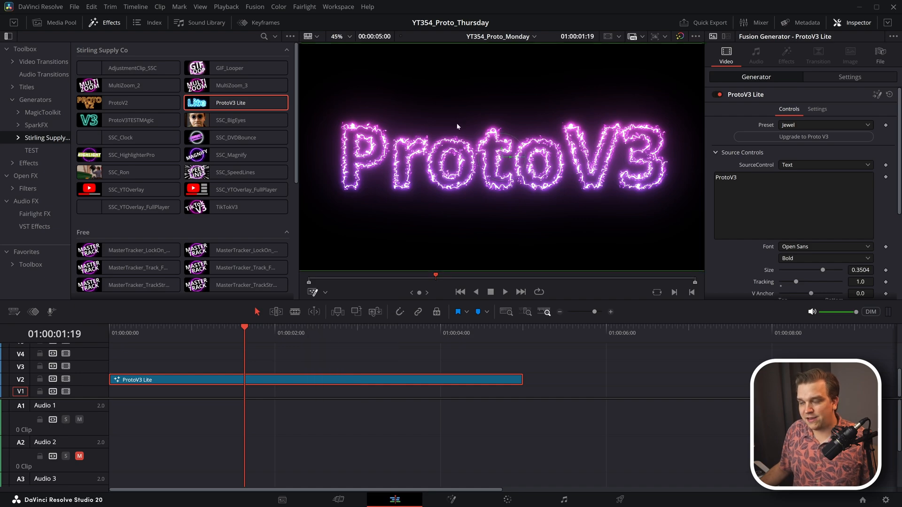
drag(509, 157, 504, 151)
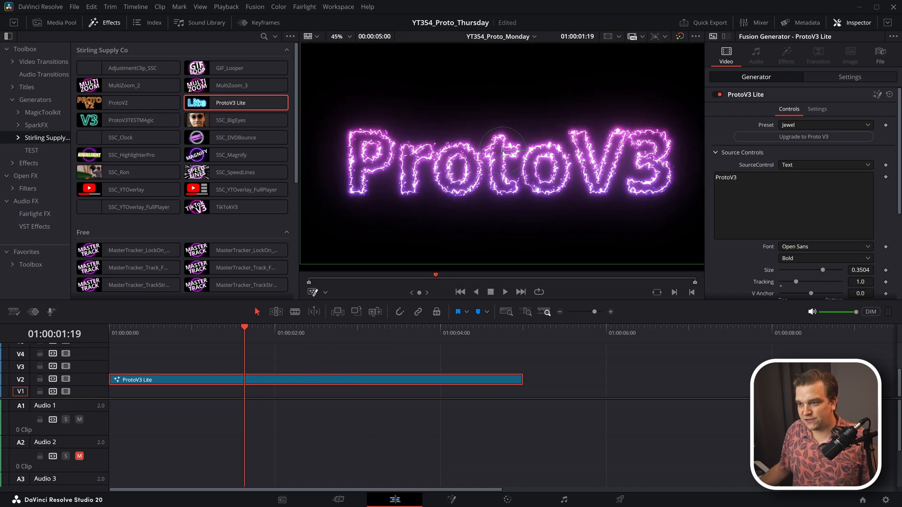
click(588, 362)
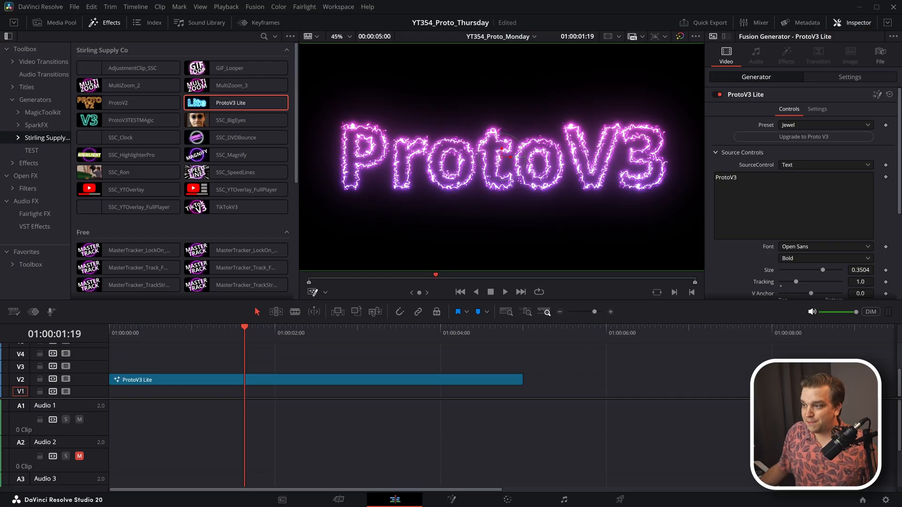
Step: Set the generator's source to Rectangle and narrow the shape in the viewer to a width of about 0.56
scroll(804, 223, down, 4)
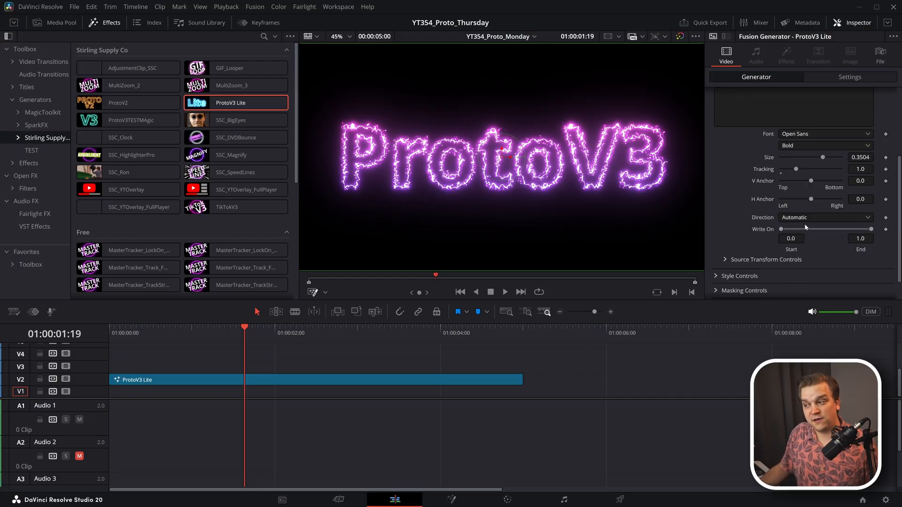
scroll(802, 142, up, 3)
click(794, 136)
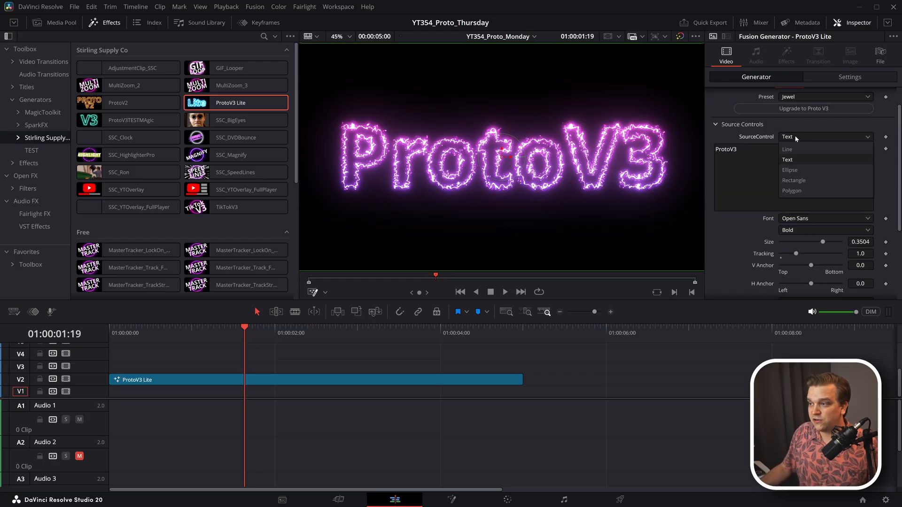
click(794, 180)
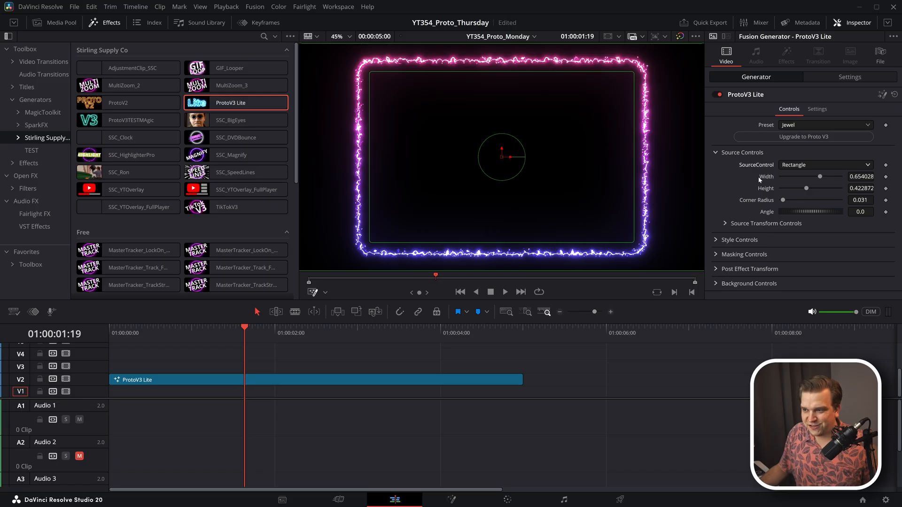
click(637, 232)
drag(637, 232, 615, 233)
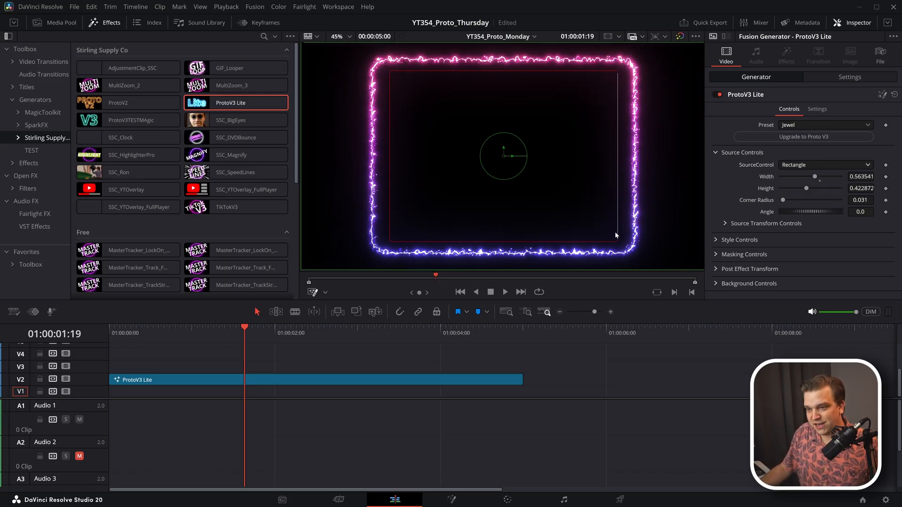
Step: Change the source to Polygon and reshape the outline by repositioning its upper-right curve point in the viewer
click(787, 165)
click(805, 213)
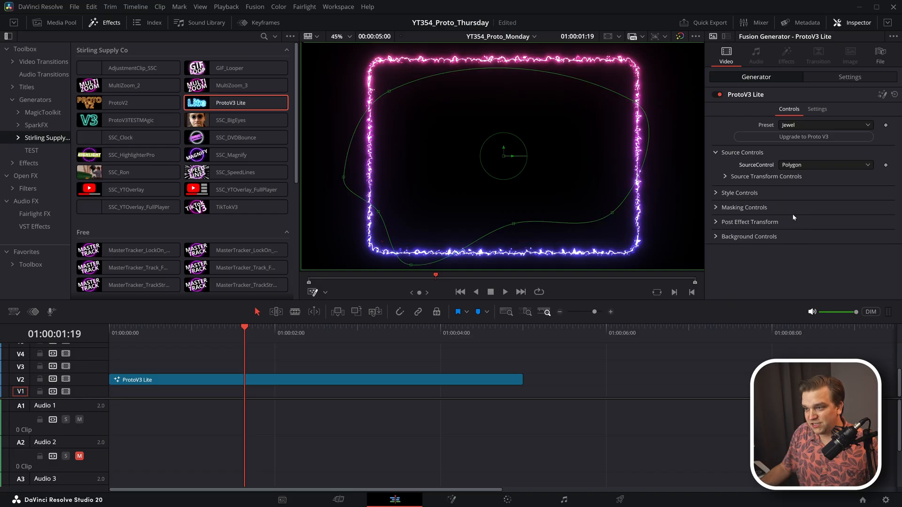
drag(634, 105, 601, 127)
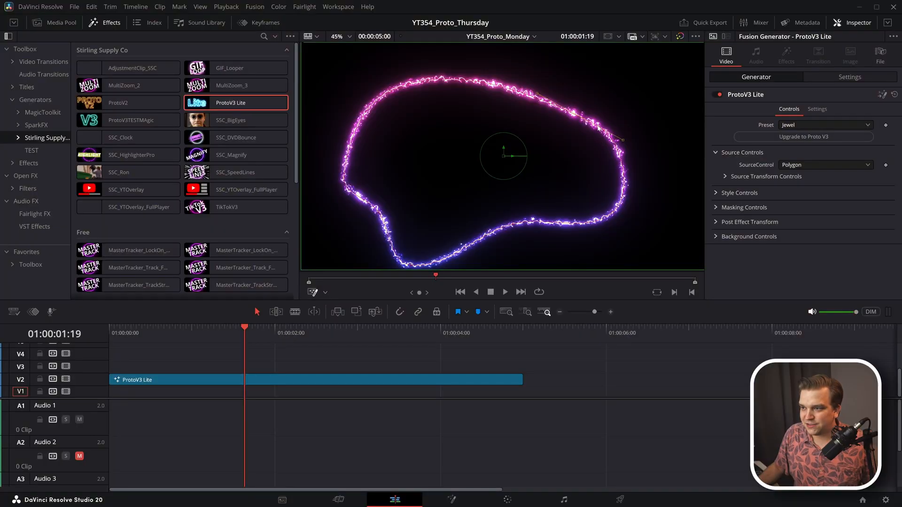
drag(620, 115, 633, 116)
click(786, 165)
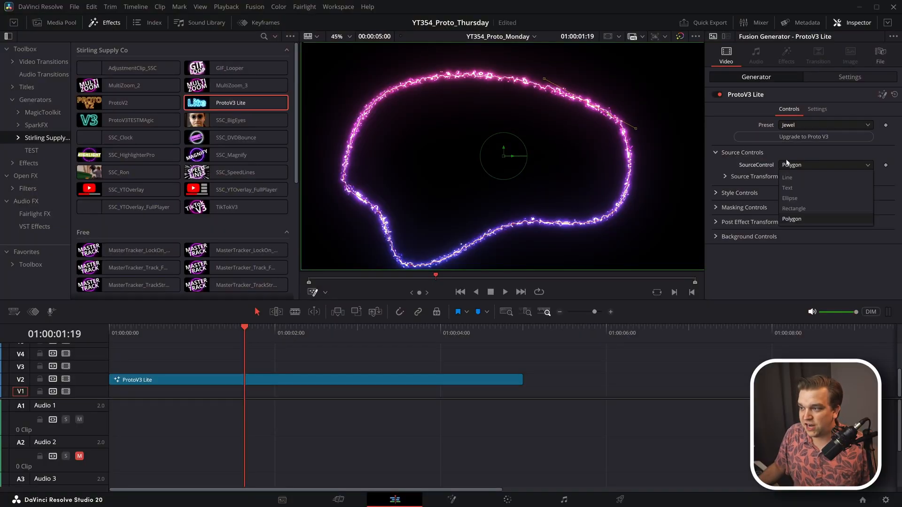
click(767, 271)
Step: Try the Wobbly, Still and Toon presets on the polygon outline, and return to the Jewel preset
click(825, 124)
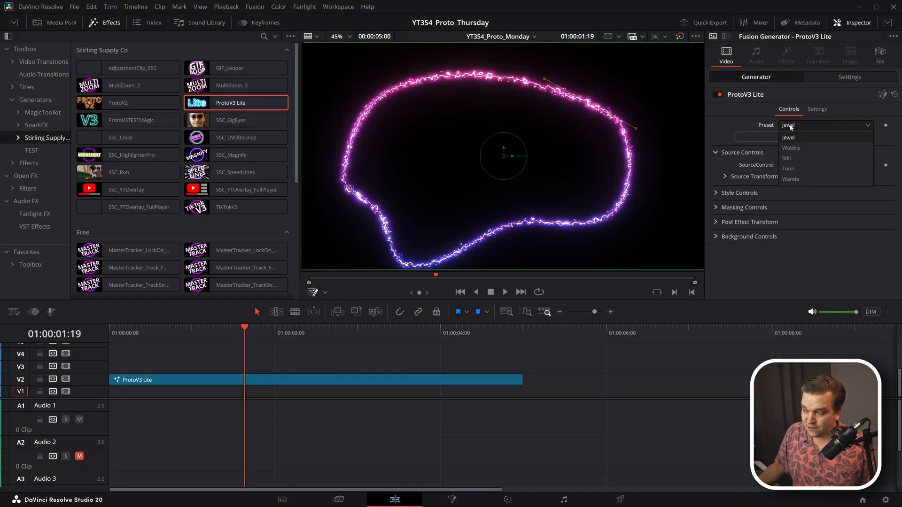
click(792, 147)
click(793, 125)
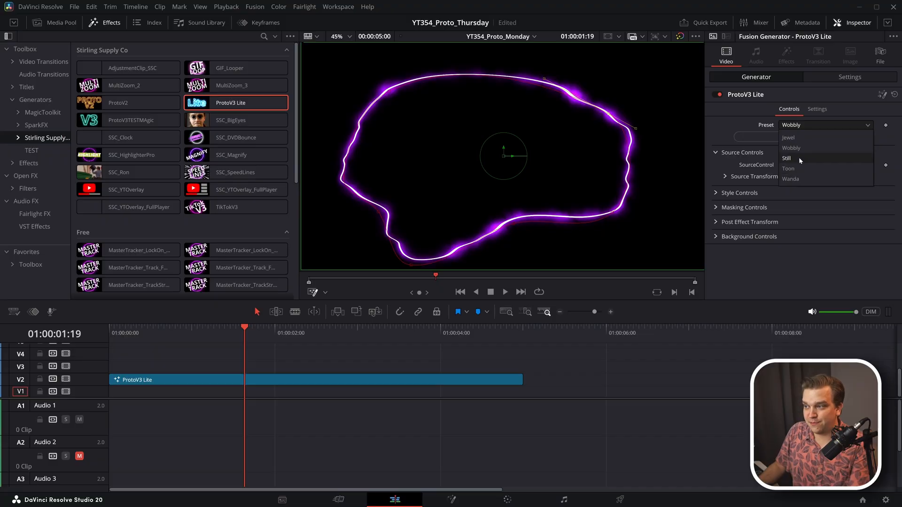
click(798, 157)
click(791, 124)
click(801, 167)
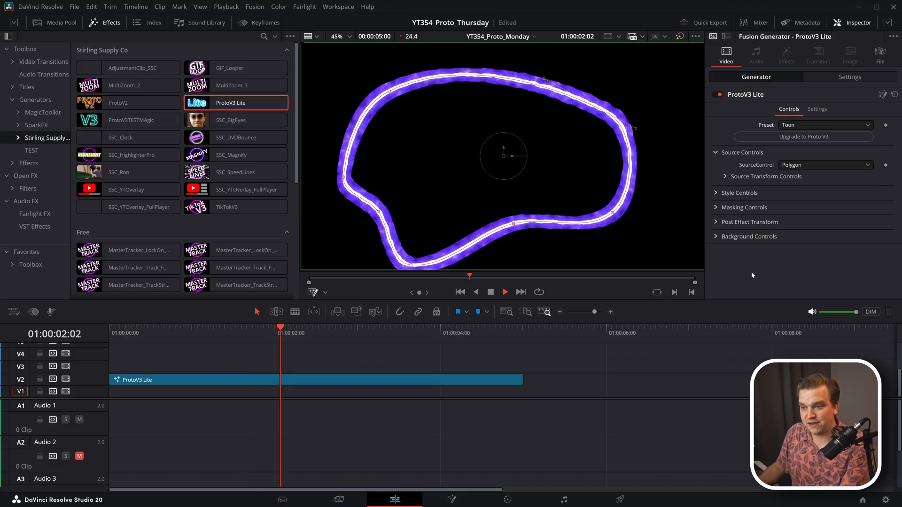
click(813, 124)
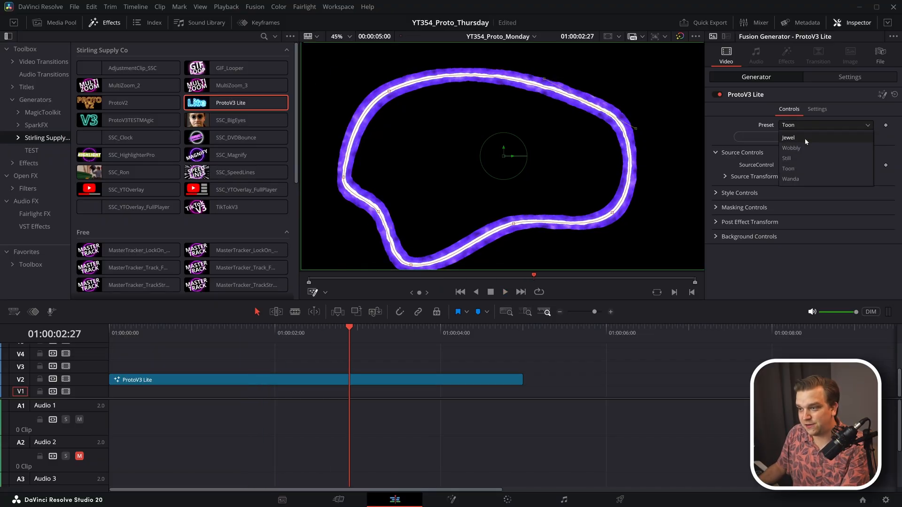
click(805, 138)
Step: Set the distortion scale to 8.66 and its detail to 1.02 in the generator's style settings
click(715, 193)
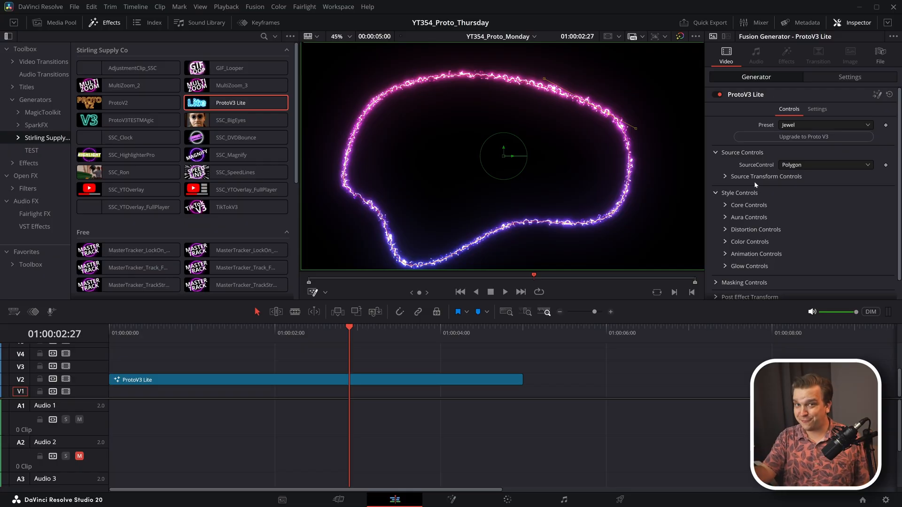
click(755, 229)
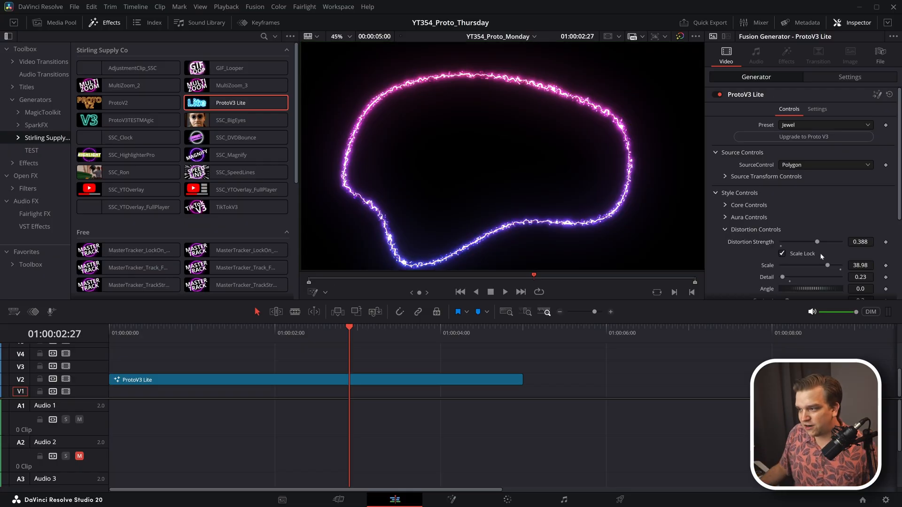
scroll(826, 272, up, 4)
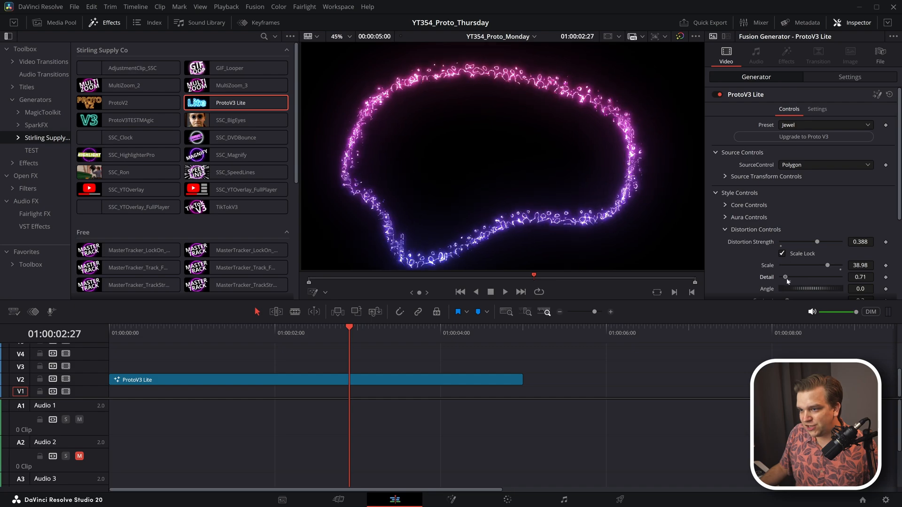
mouse_move(824, 266)
mouse_down()
mouse_move(789, 267)
mouse_move(790, 241)
mouse_move(813, 255)
mouse_up()
Step: Set the aura opacity to 1.63 and reduce the aura texture scale to 12.0
click(725, 217)
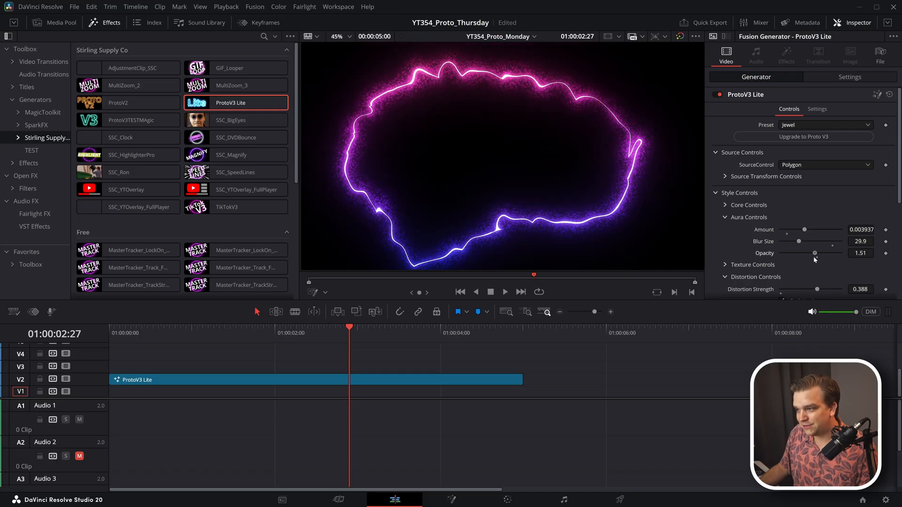
click(758, 265)
scroll(760, 263, down, 1)
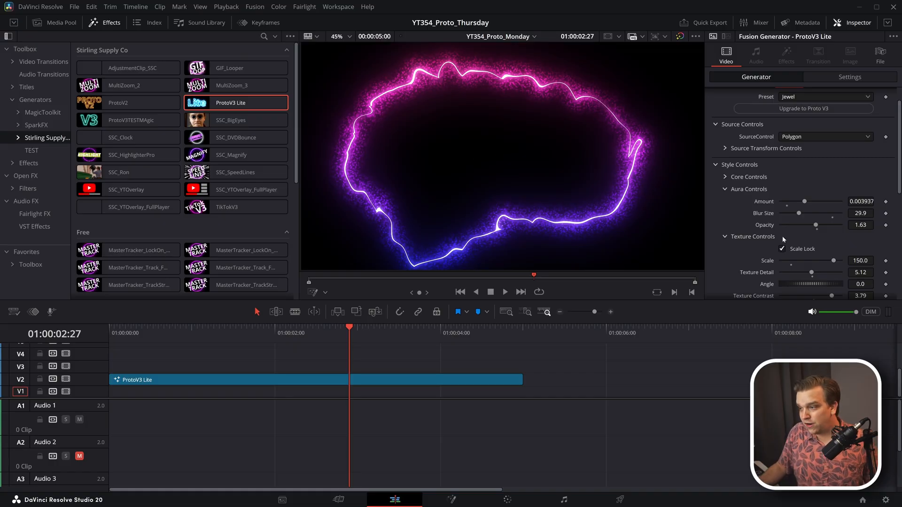
drag(833, 262, 804, 257)
scroll(771, 254, down, 5)
Step: Turn off Style Switch and Inverted for the aura texture
click(782, 179)
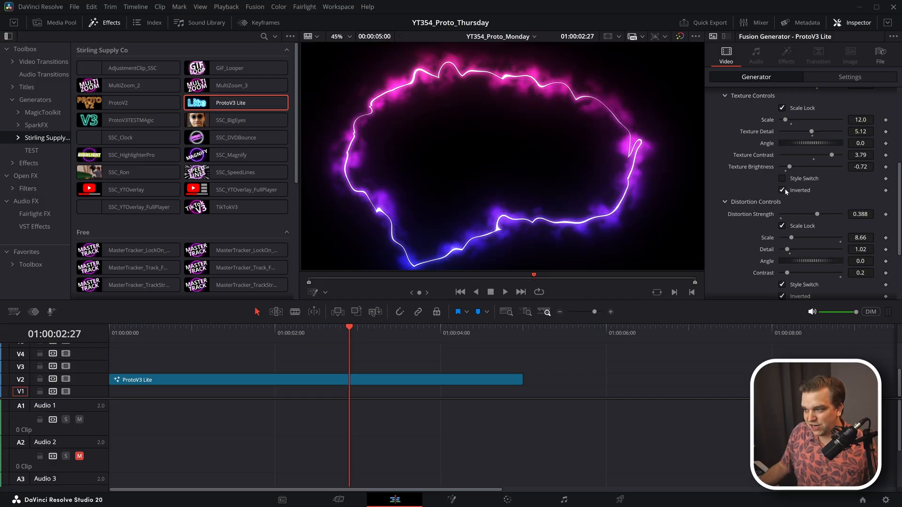
click(782, 179)
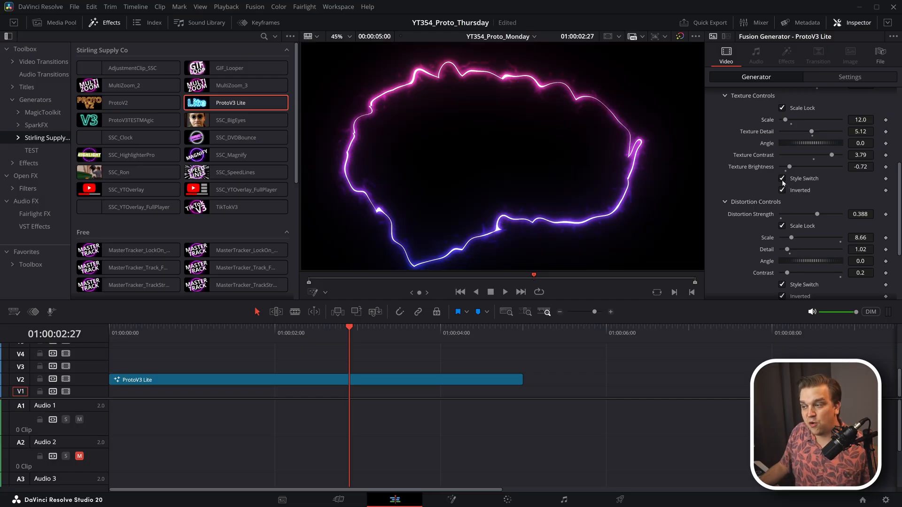
click(782, 178)
click(782, 190)
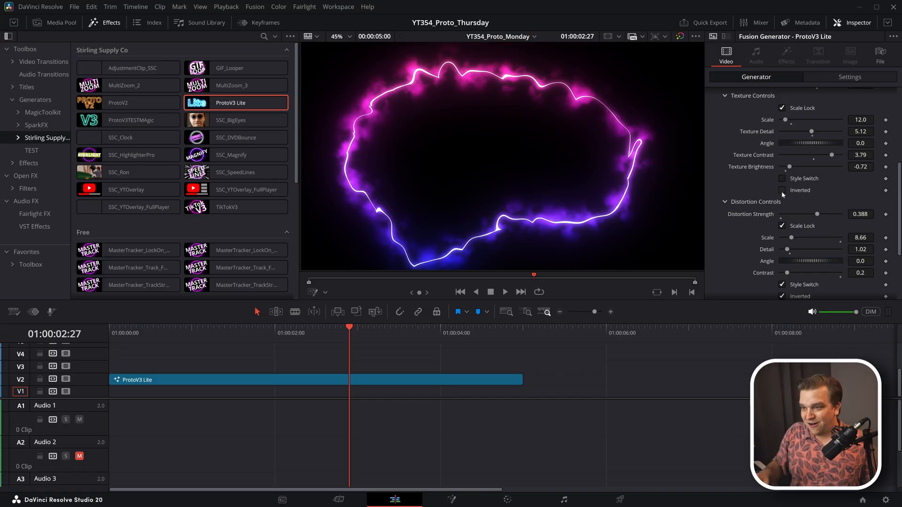
Step: Set the green value of the vertical gradient's top color to 0.787 for an orange tint
scroll(761, 175, down, 3)
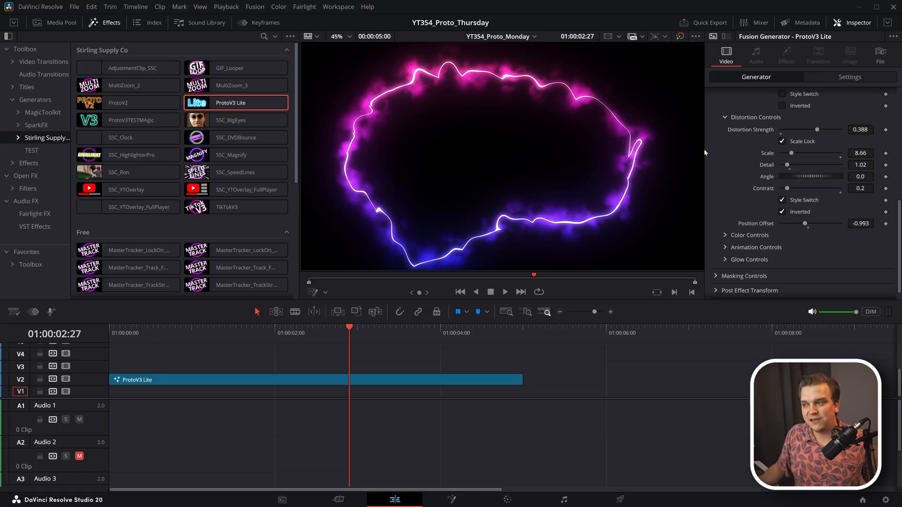
click(725, 247)
scroll(724, 197, down, 2)
click(725, 186)
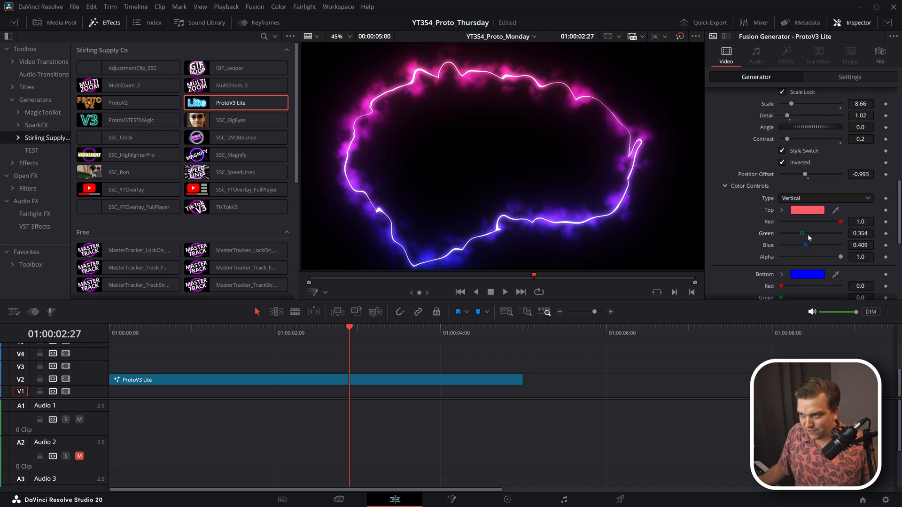
drag(808, 233, 827, 234)
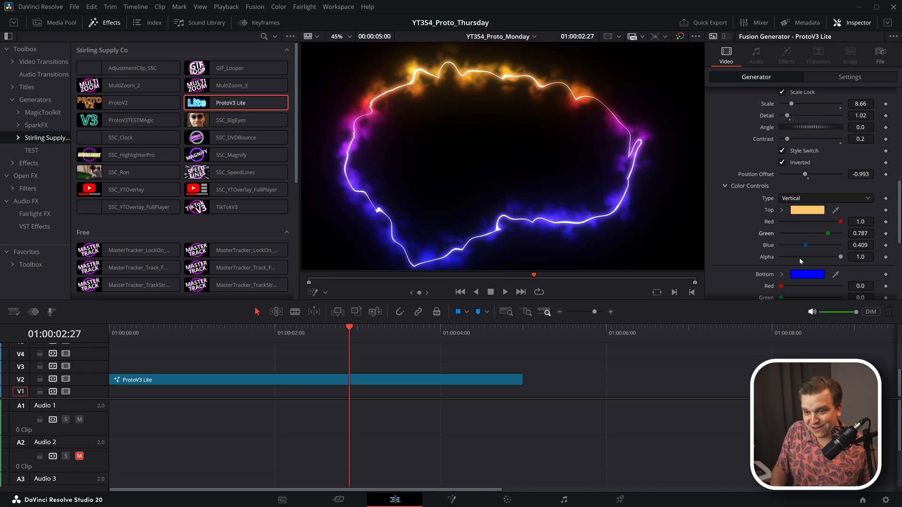
scroll(717, 212, up, 5)
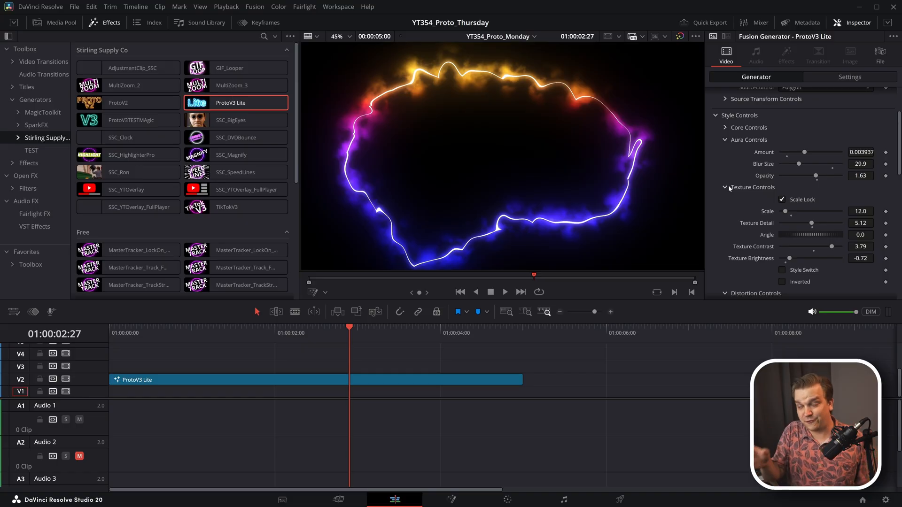
scroll(733, 193, up, 3)
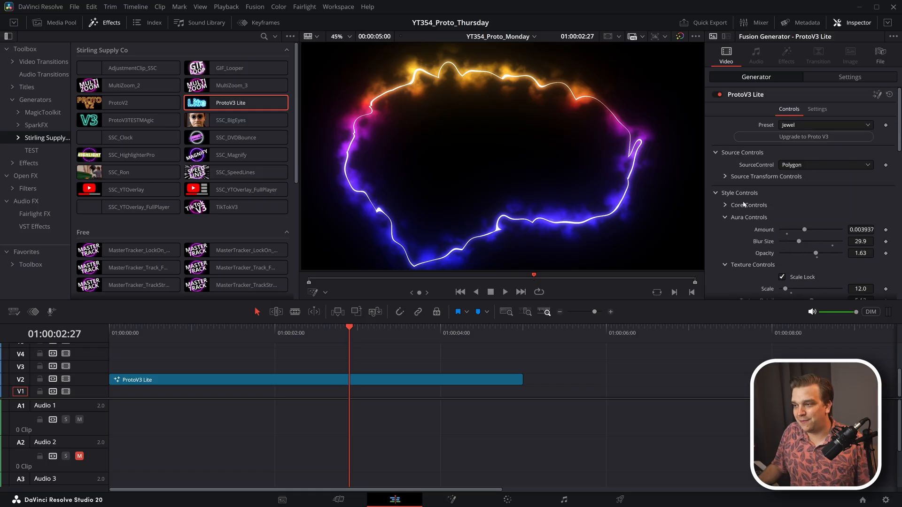
click(804, 165)
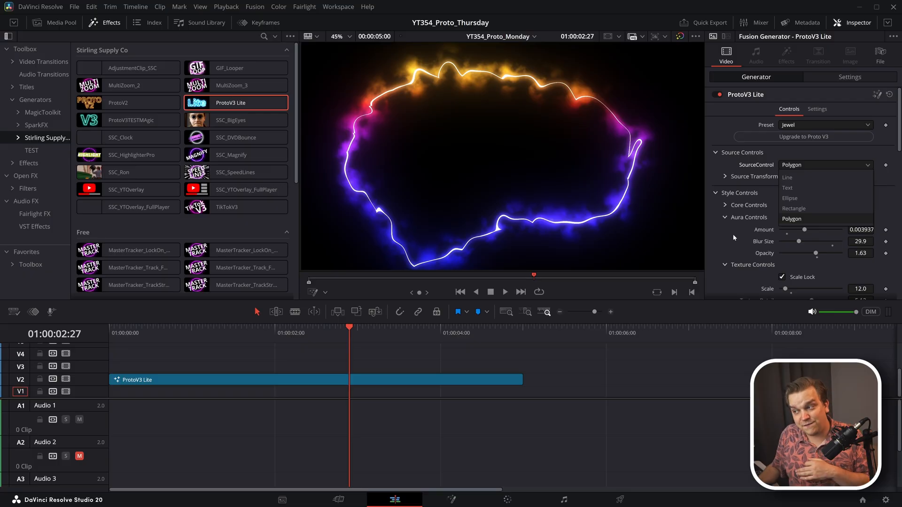
scroll(733, 237, down, 6)
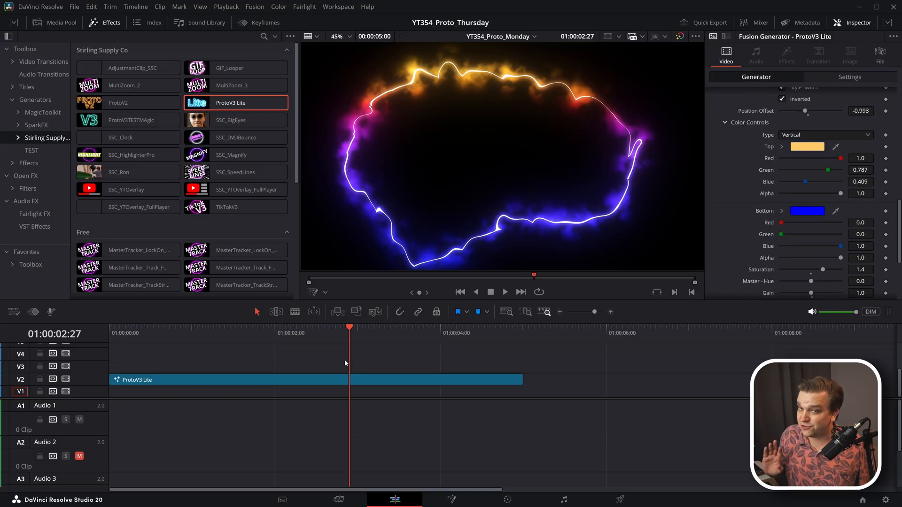
scroll(791, 153, up, 6)
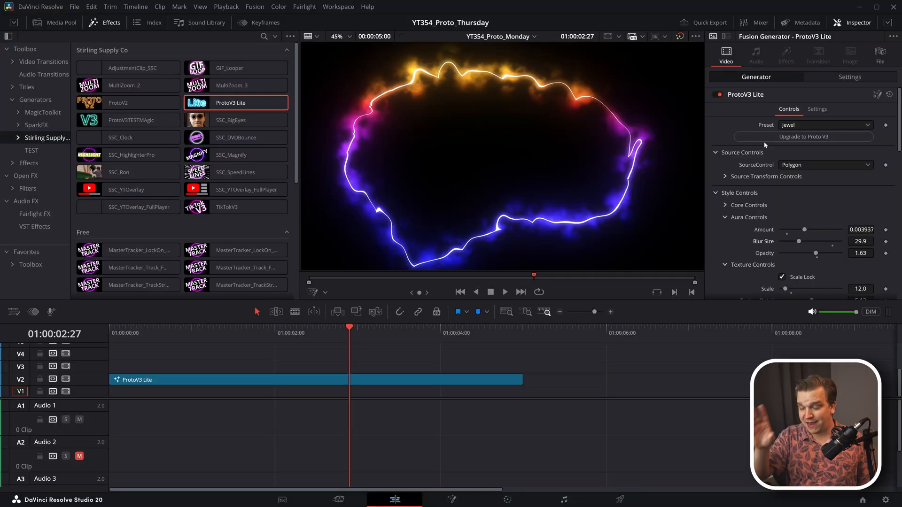
scroll(764, 142, down, 3)
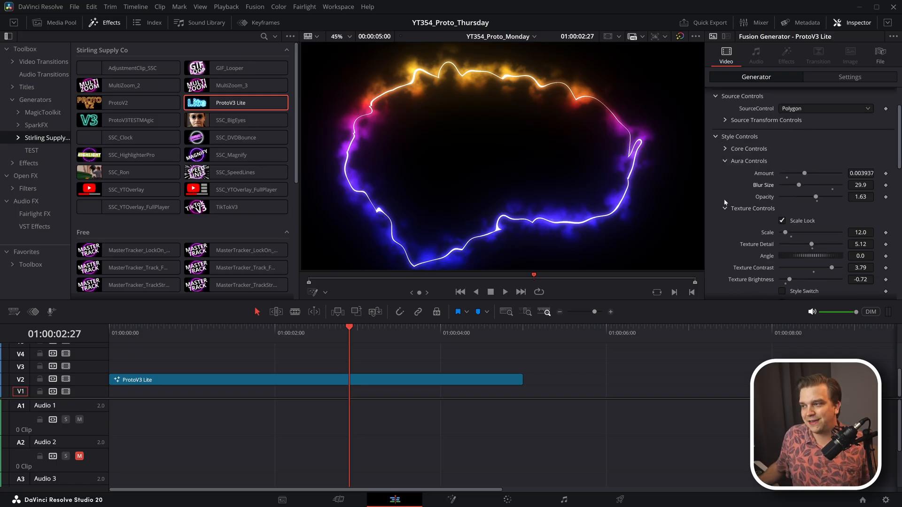
Step: Switch the generator's source back to Text and play the clip to preview the restyled ProtoV3 lettering
scroll(799, 184, up, 2)
click(796, 138)
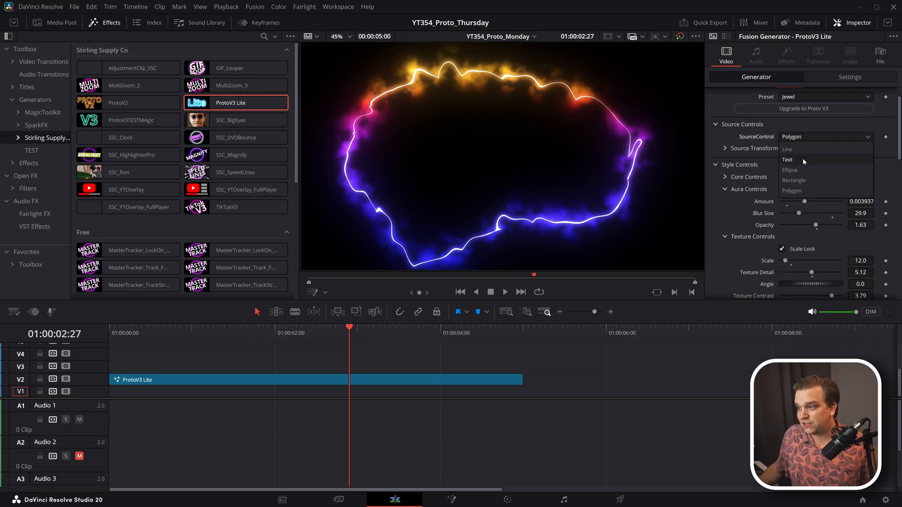
click(802, 158)
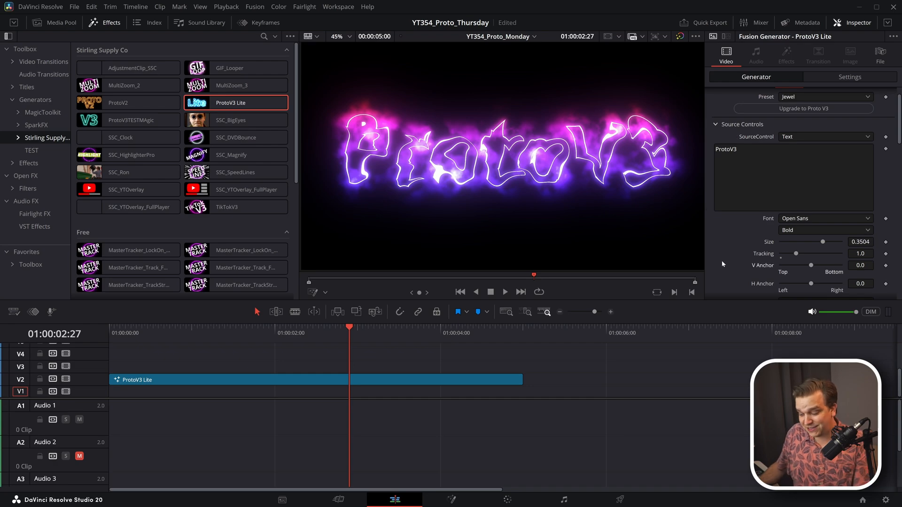
key(space)
scroll(747, 247, down, 10)
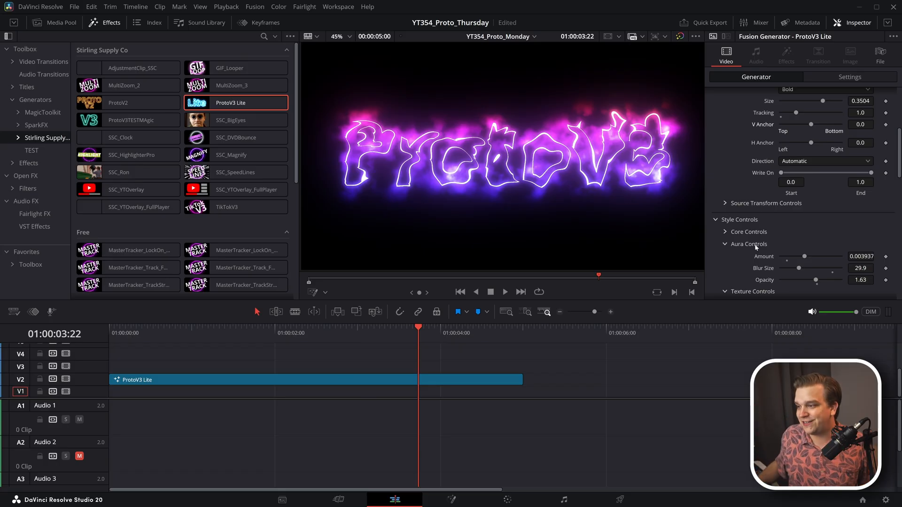
scroll(753, 241, up, 6)
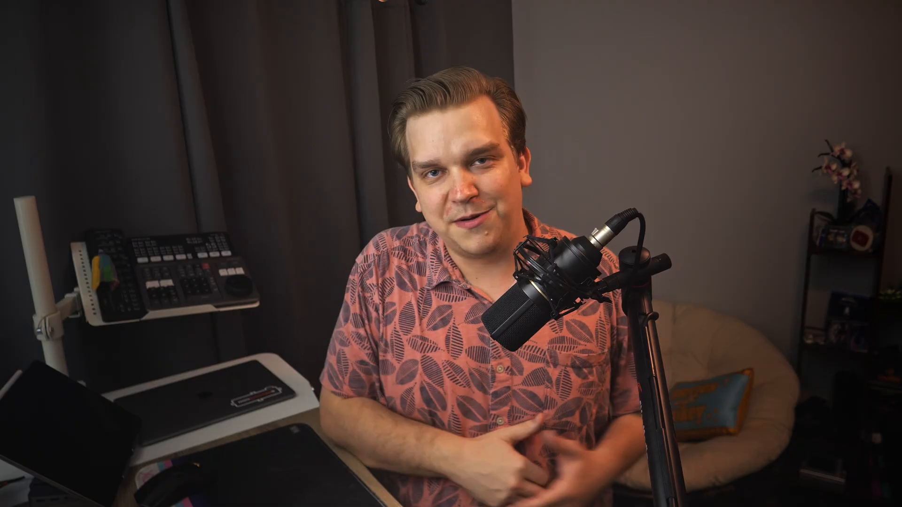